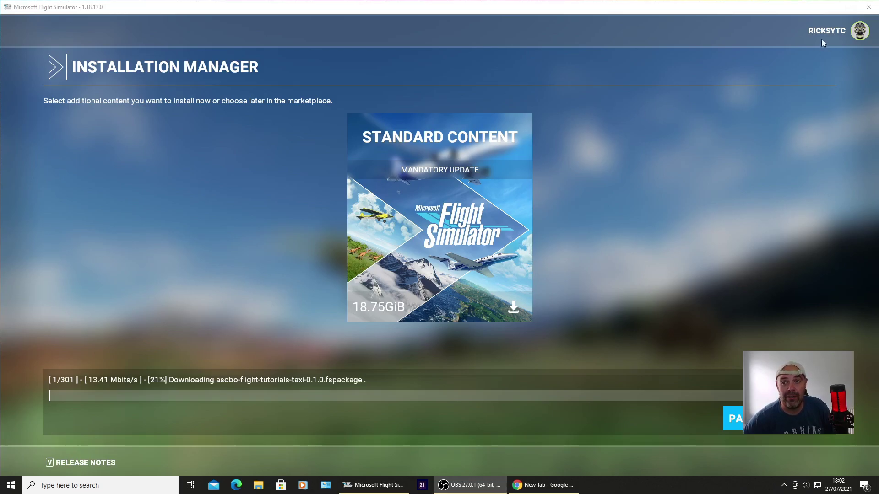
- Minimize Flight Simulator during the content download and launch Microsoft Store from the Start menu
left_click(828, 7)
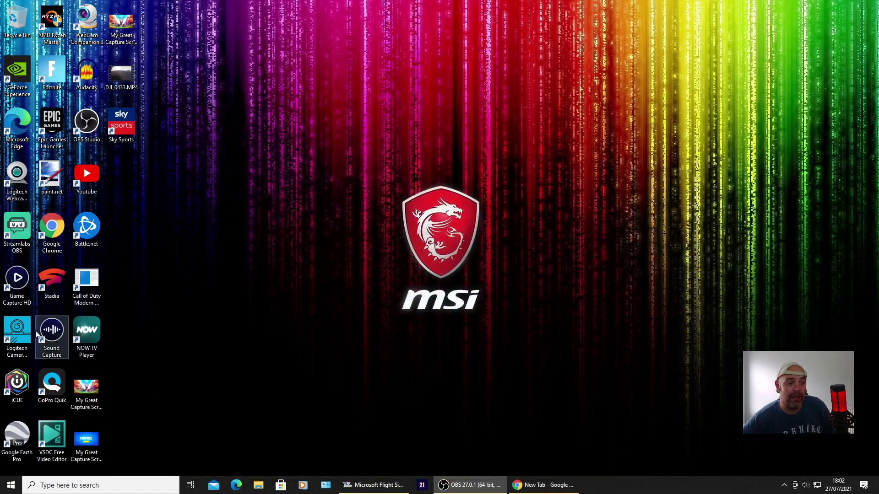
left_click(10, 485)
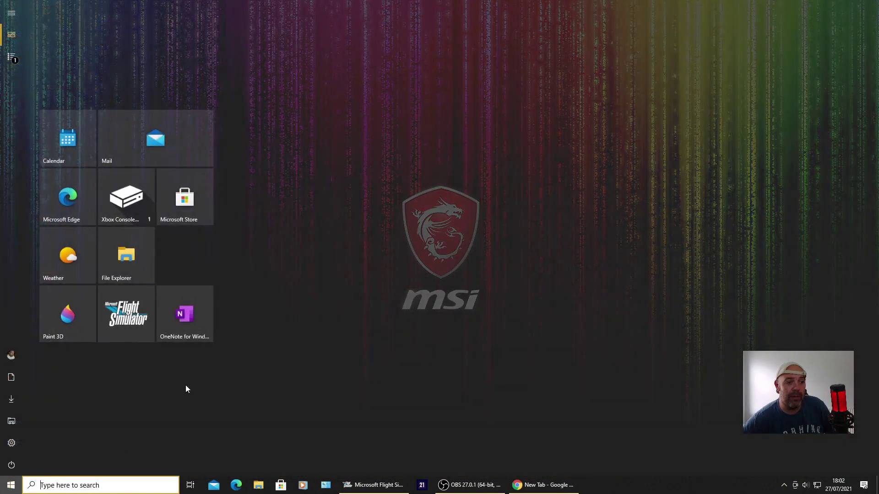
left_click(189, 205)
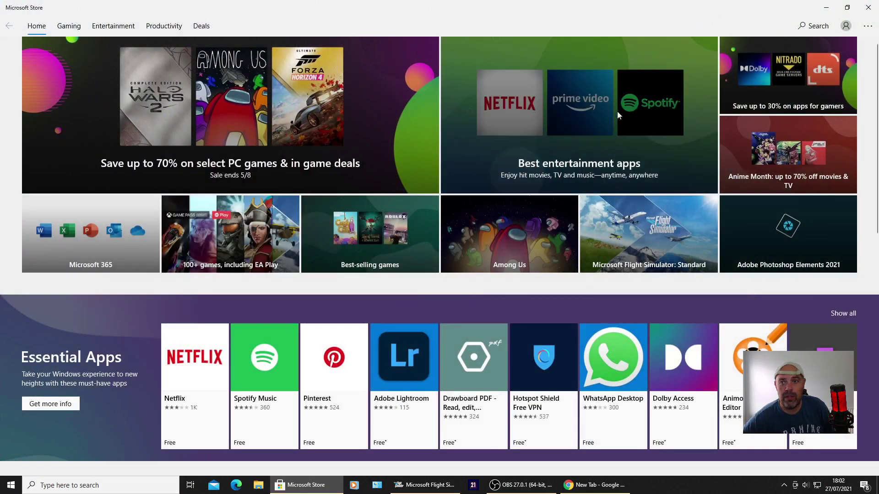
- Check Store downloads showing Flight Simulator 1.18.13.0, then return to the installer at 41%
left_click(867, 26)
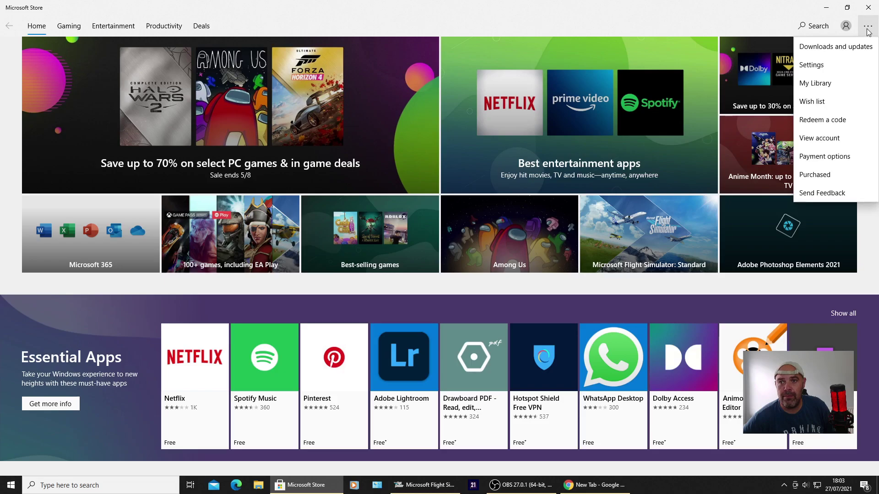
left_click(836, 47)
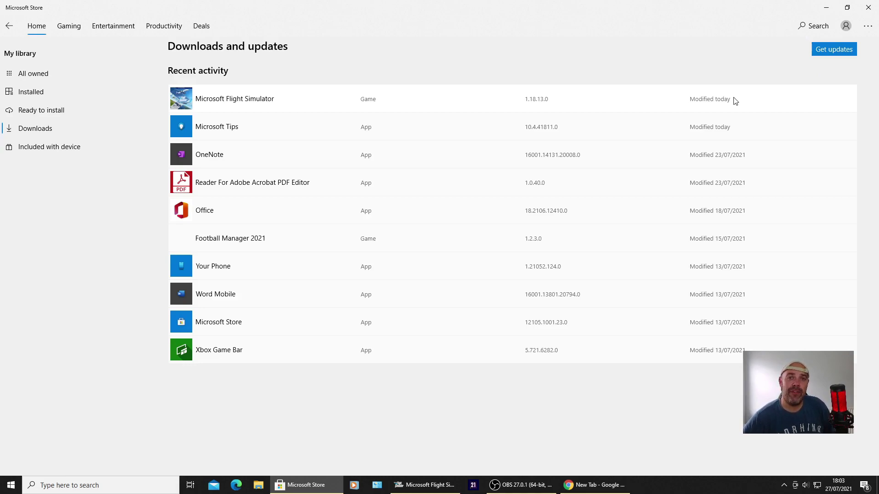
left_click(421, 485)
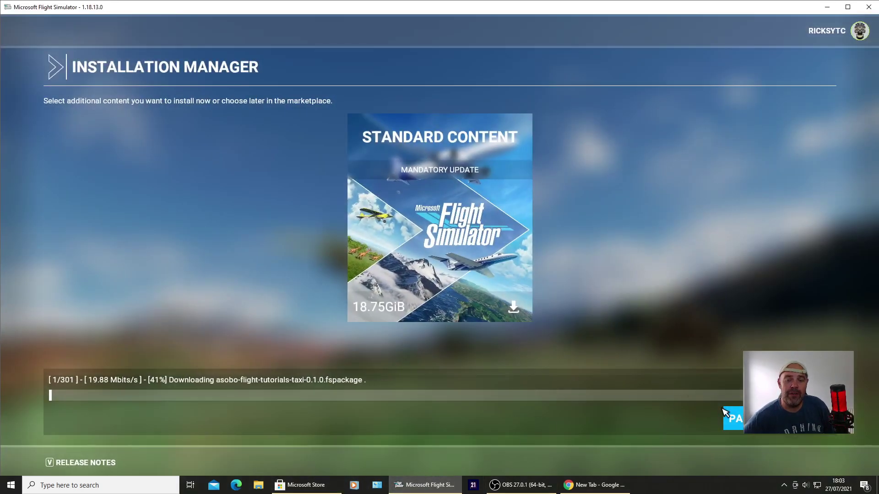